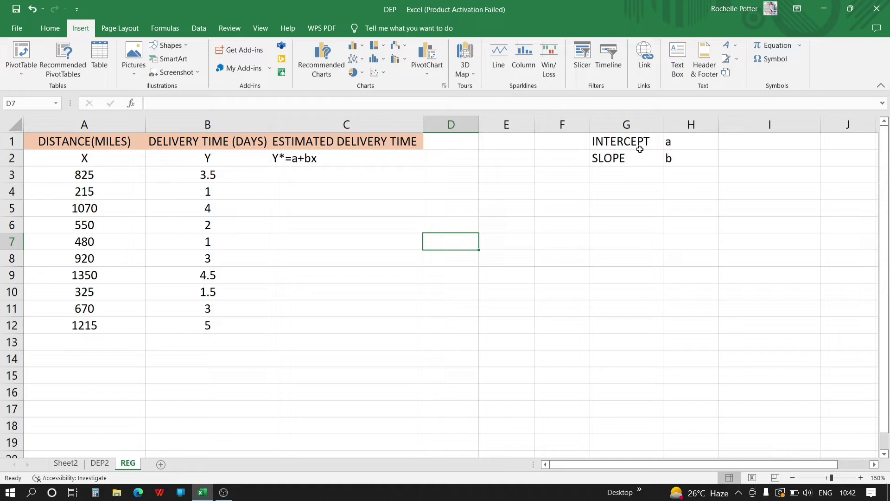
- Enter =INTERCEPT(B3:B12,A3:A12) in I1, fixing the misspelled function name, returning 0.118129074
left_click(744, 142)
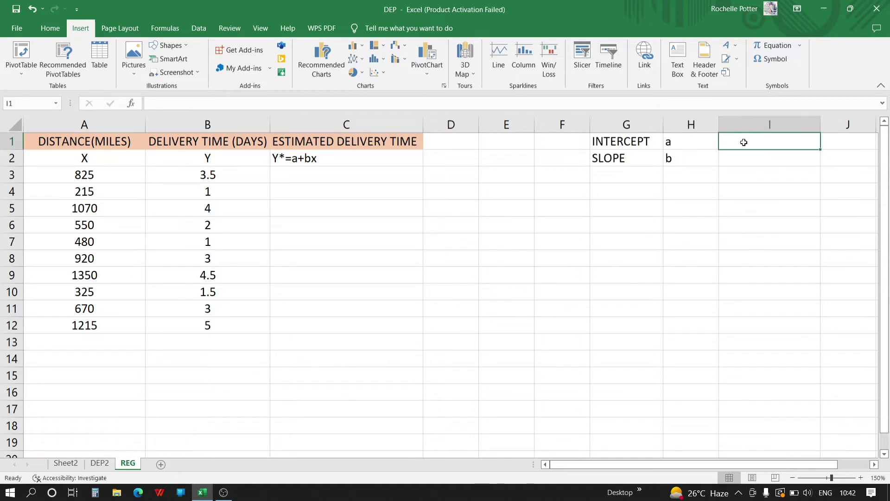
type("=")
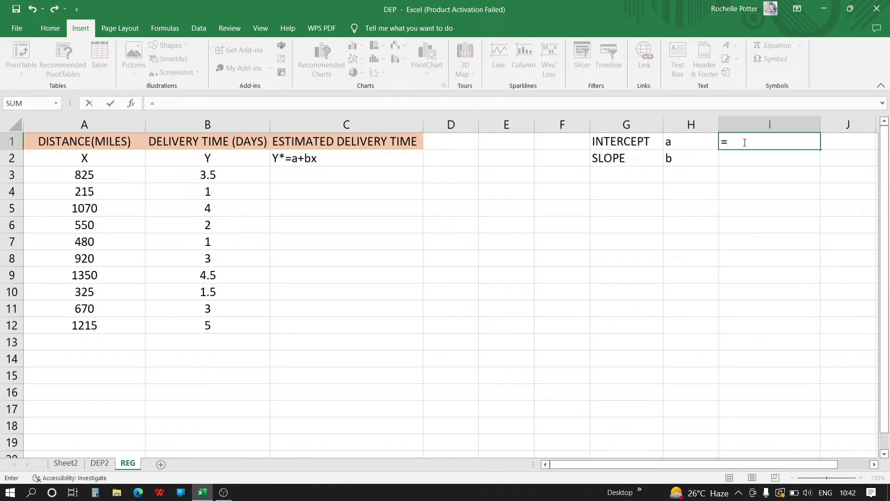
type("INTERCEPY")
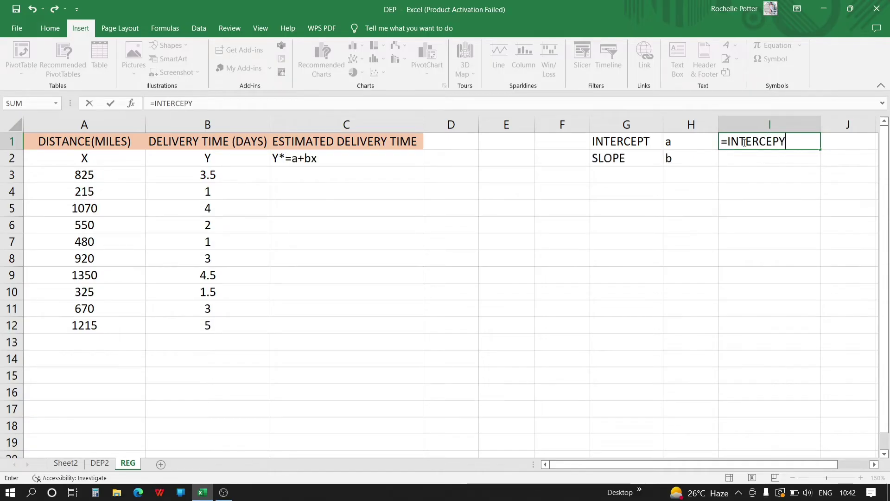
key("BackSpace")
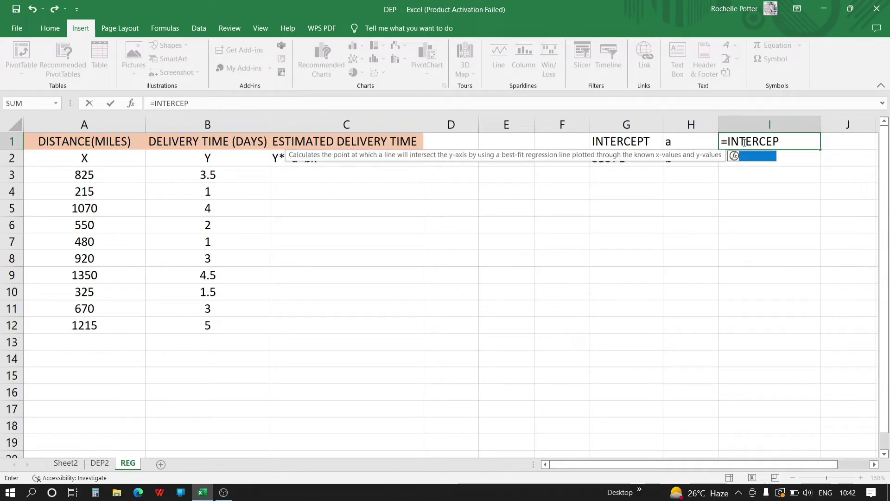
type("T(")
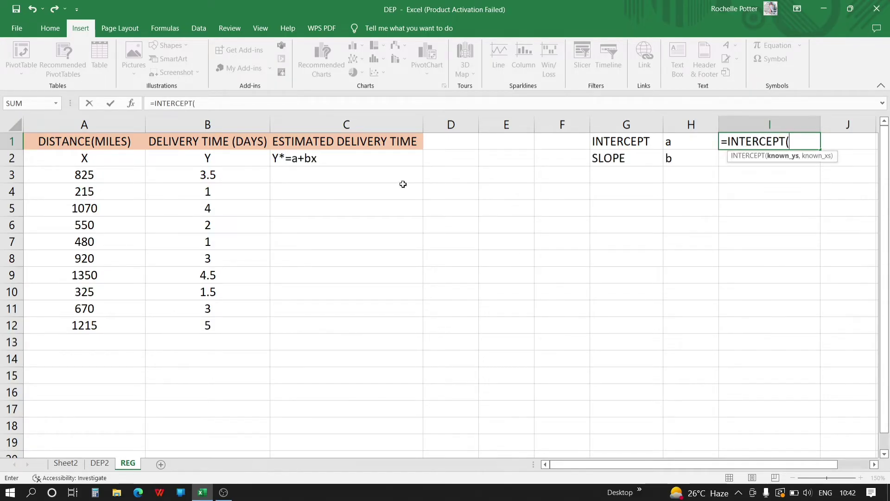
left_click_drag(171, 174, 195, 332)
type(",")
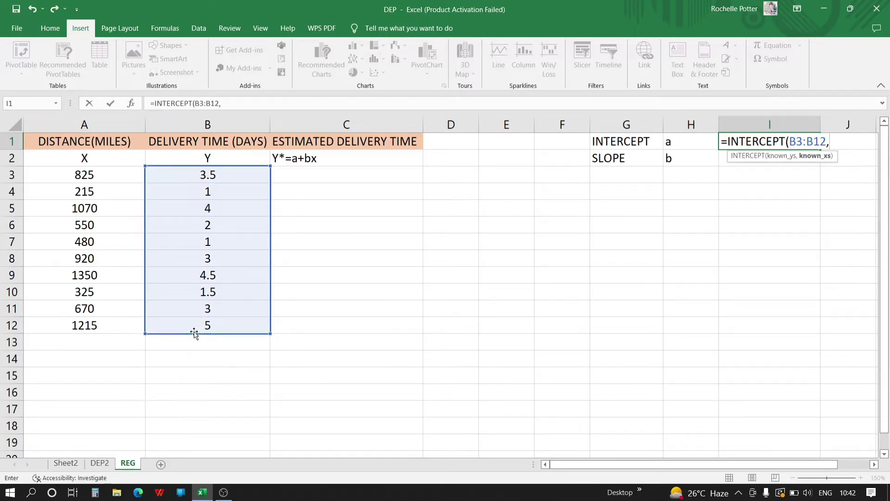
left_click(43, 190)
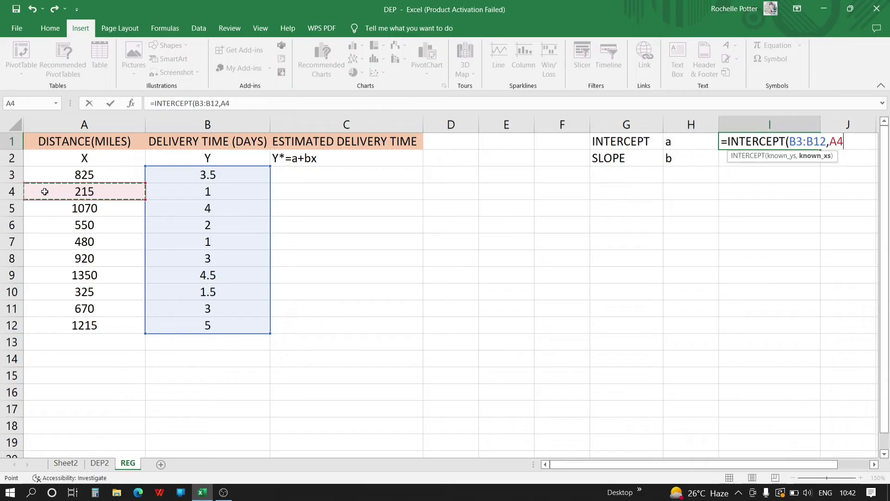
left_click_drag(48, 177, 67, 314)
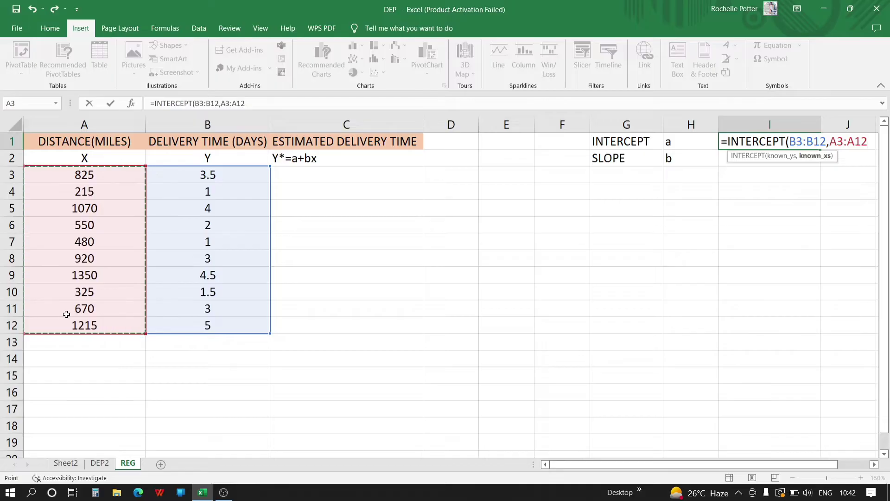
key("Return")
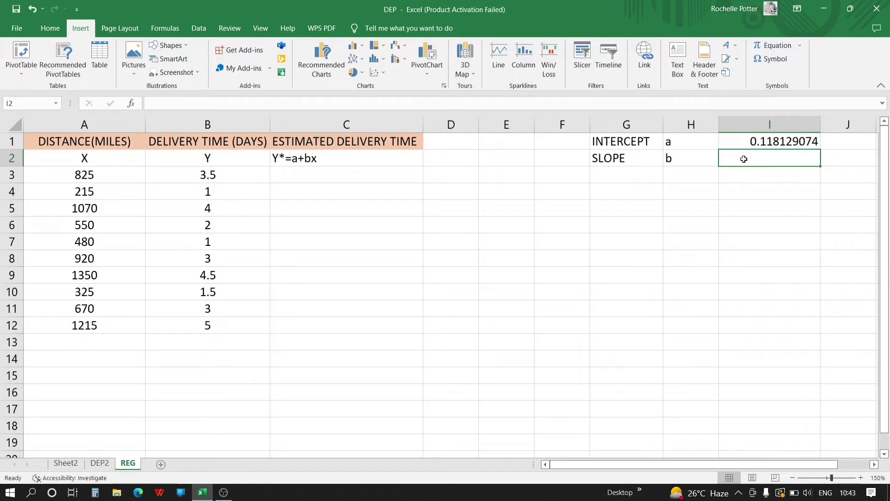
- Enter =SLOPE(B3:B12,A3:A12) in I2, returning 0.003585132
type("=SLOPE")
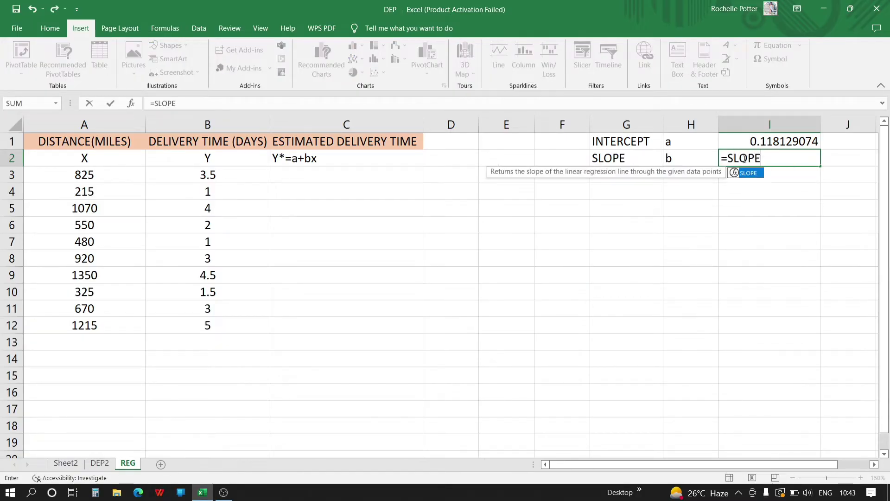
type("(")
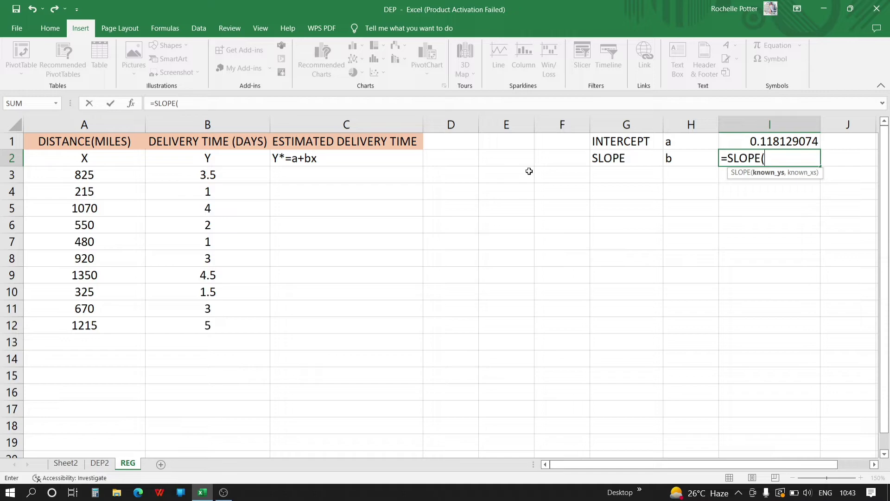
left_click_drag(221, 173, 246, 318)
type(",")
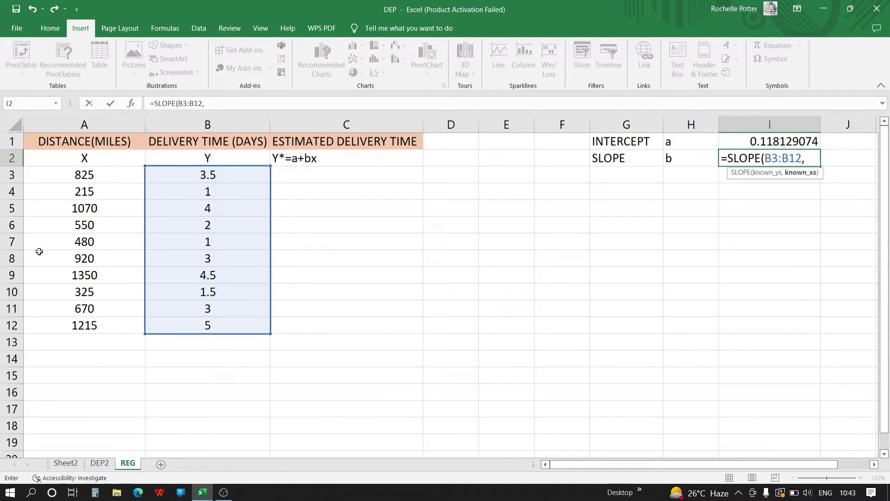
left_click(55, 172)
left_click_drag(55, 172, 66, 324)
type(")")
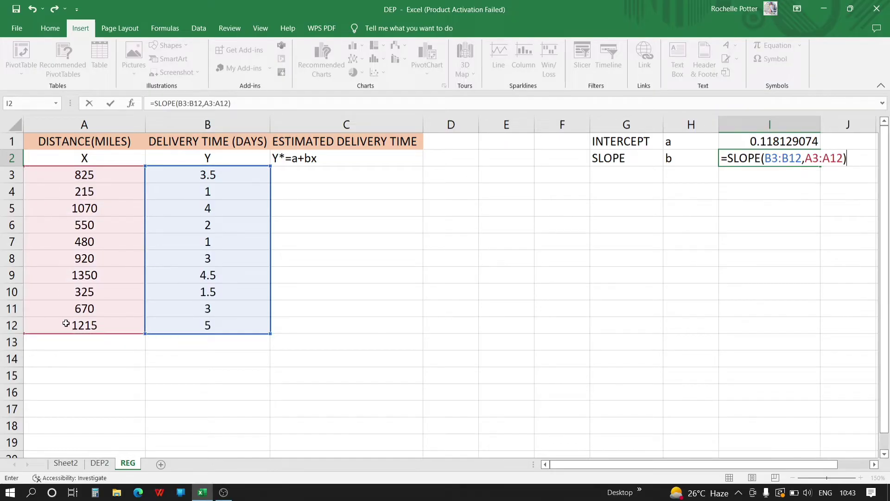
key("Return")
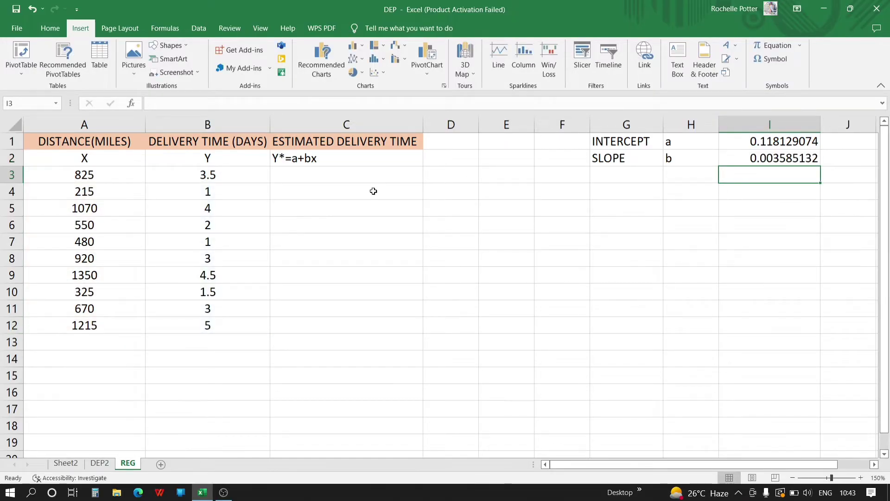
- Enter =$I$1+$I$2*A3 in C3, giving an estimated delivery time of 3.075863344
left_click(322, 169)
type("=")
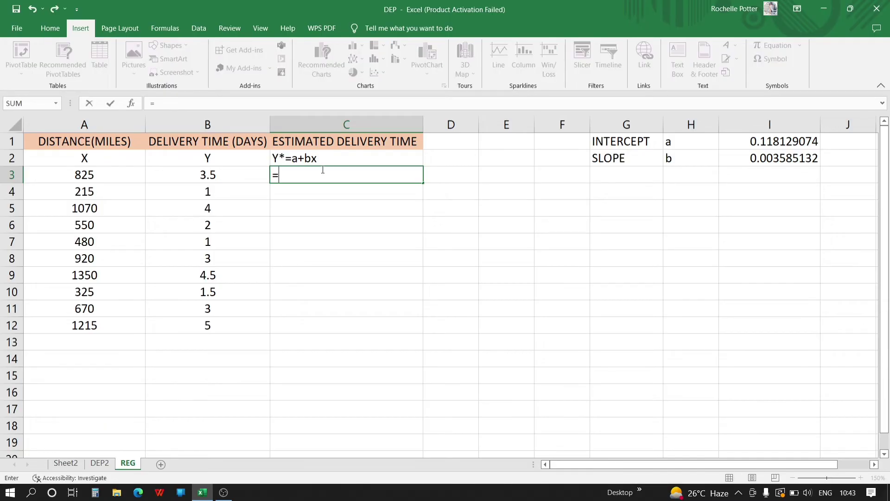
left_click(766, 142)
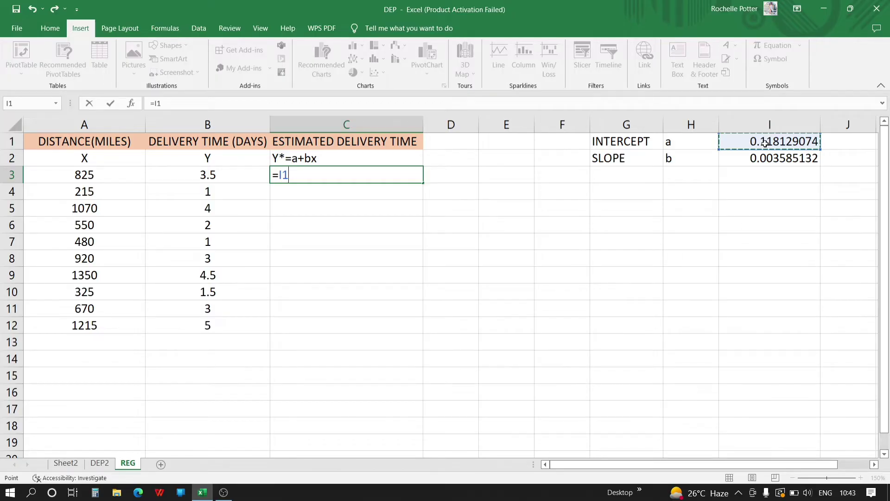
key("F4")
type("+")
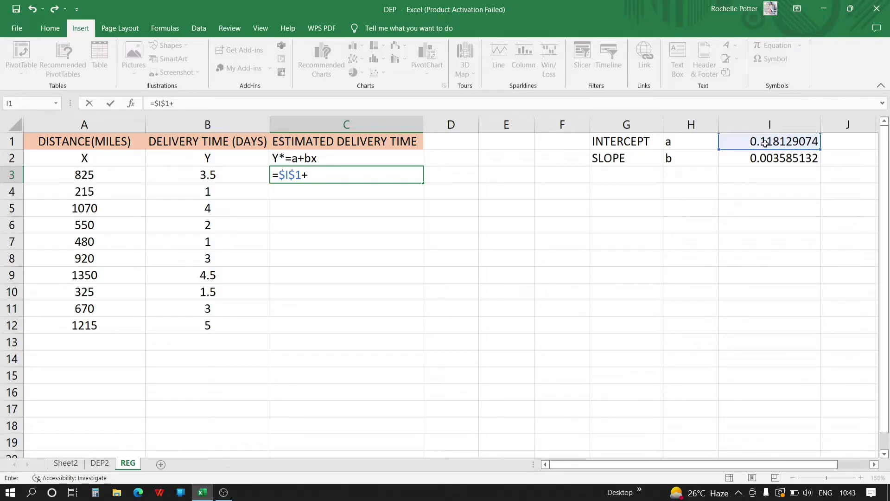
left_click(788, 159)
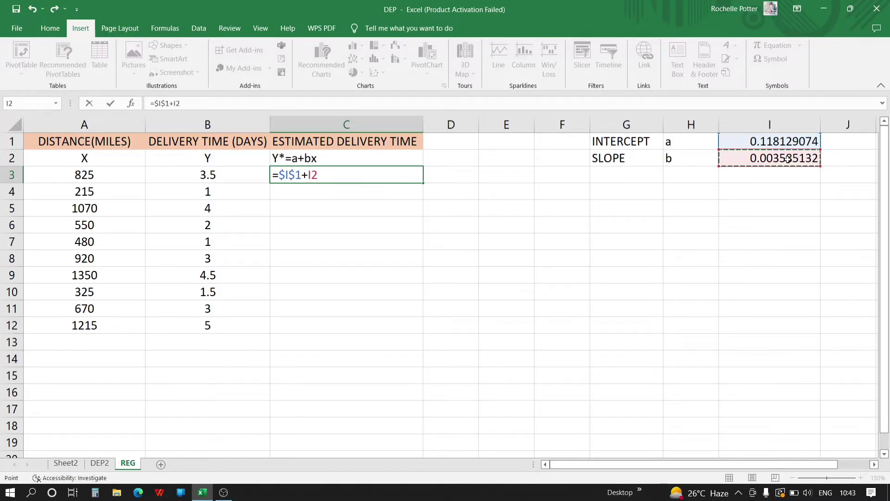
key("F4")
type("*")
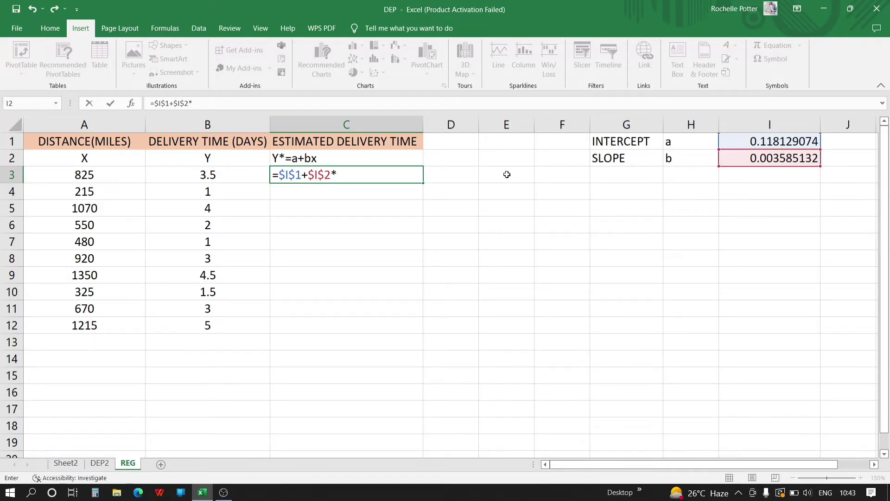
left_click(85, 176)
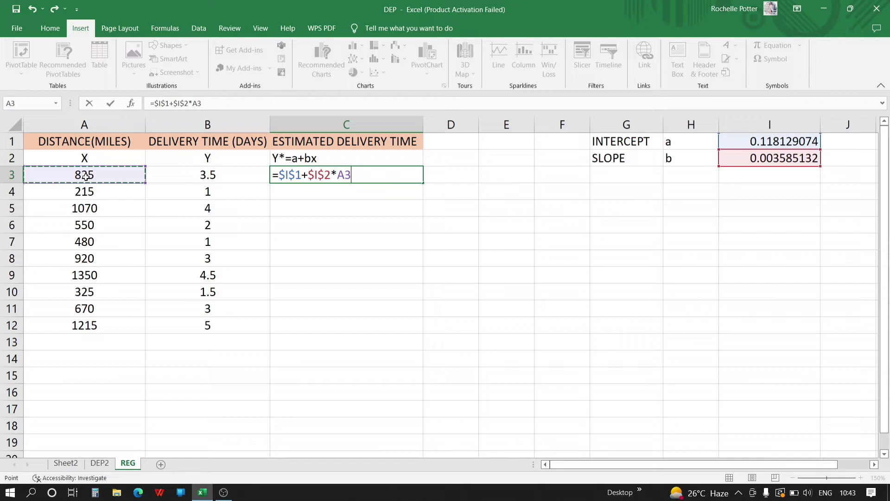
key("Return")
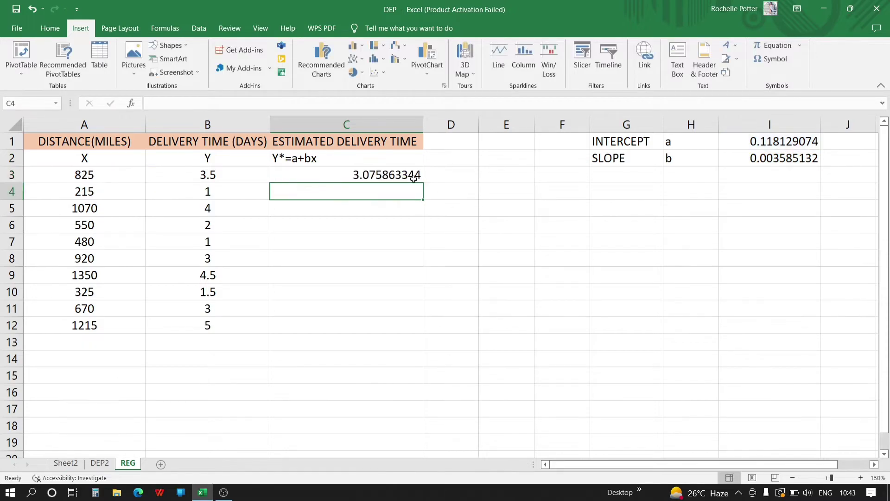
- Fill the C3 estimate formula down to C12, giving estimates from 0.888932551 to 4.95805788
left_click(412, 176)
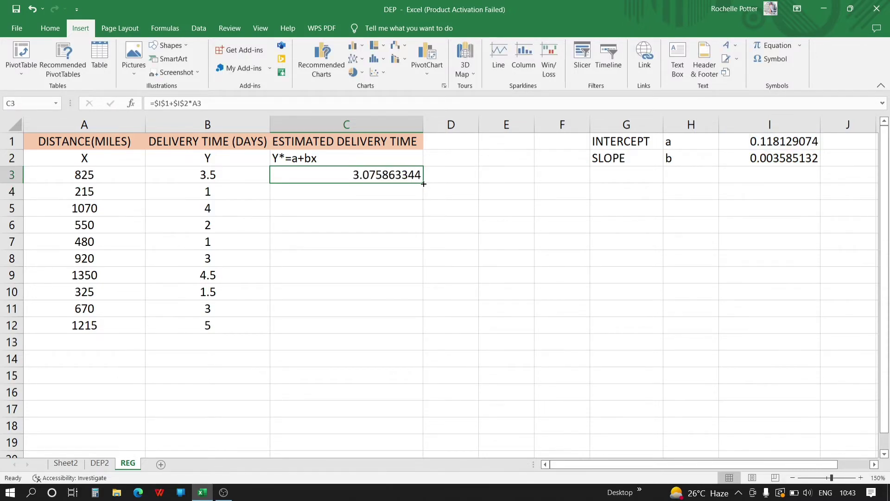
left_click_drag(420, 223, 421, 295)
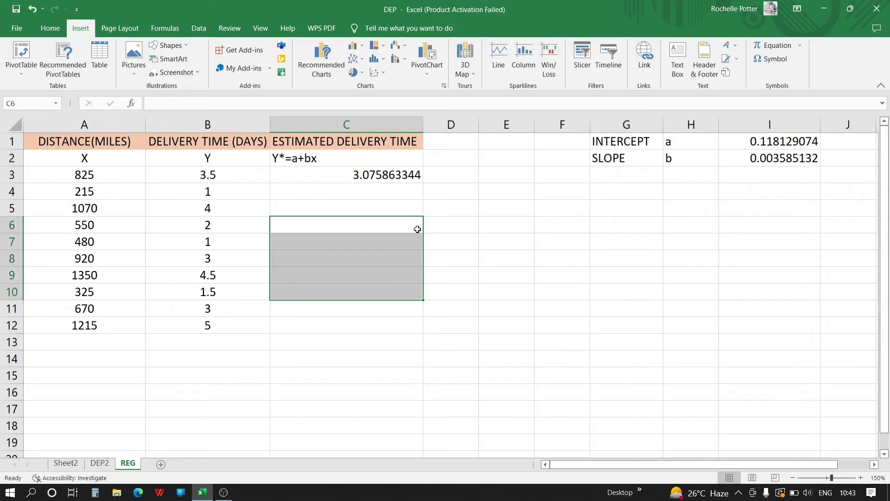
left_click(413, 175)
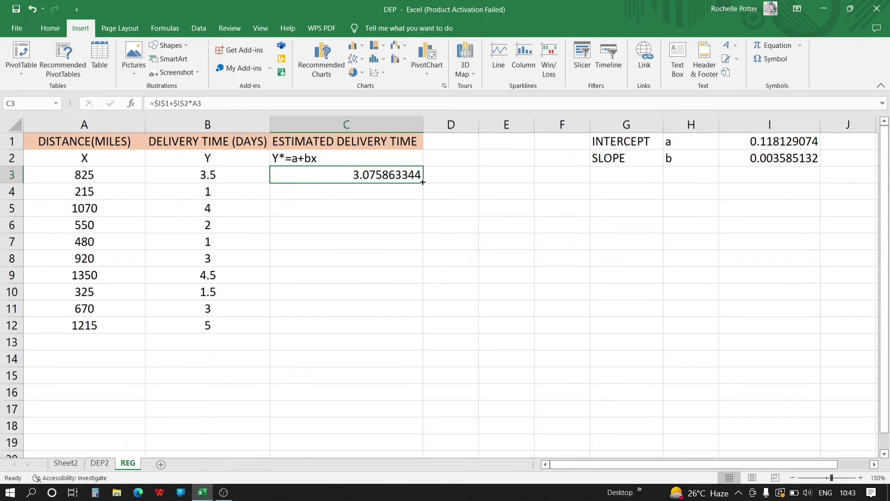
left_click_drag(423, 182, 423, 333)
left_click(485, 251)
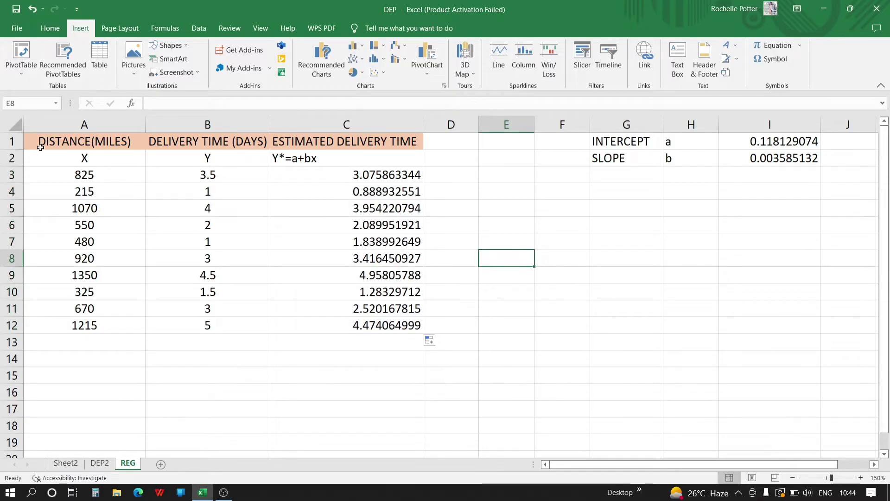
- Insert a Scatter with Straight Lines chart from A1:C12
left_click_drag(41, 141, 421, 331)
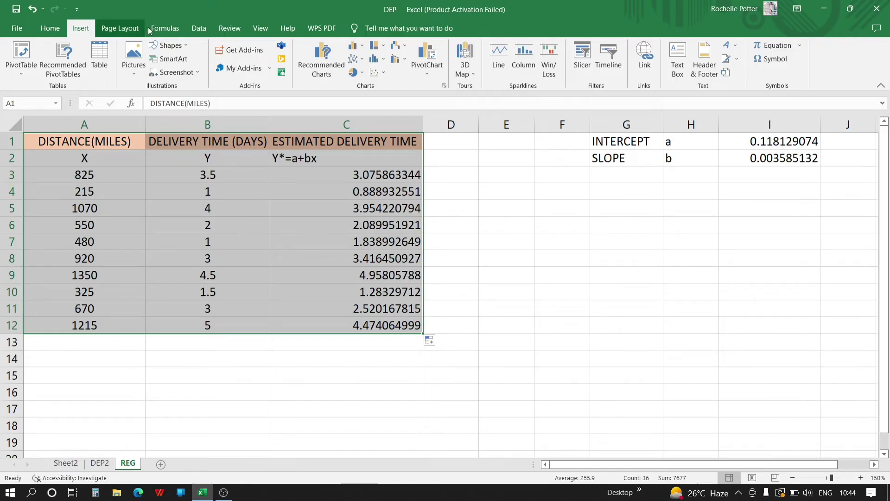
left_click(383, 68)
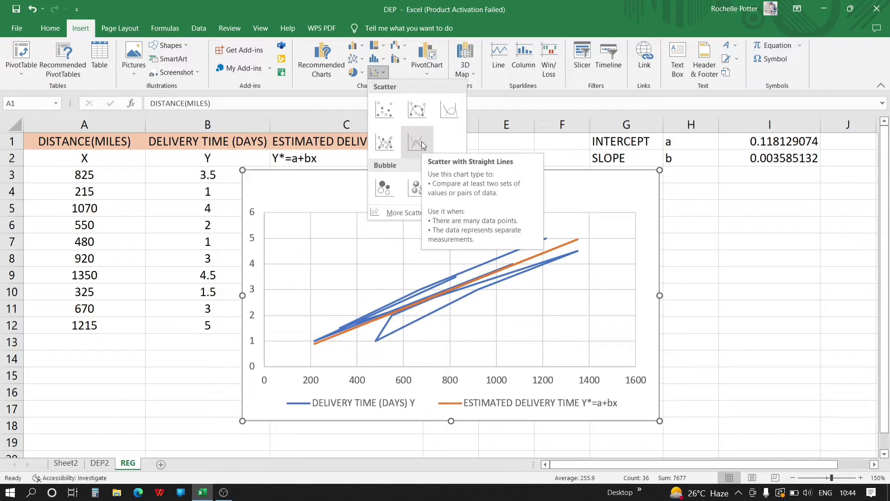
left_click(422, 142)
left_click(460, 190)
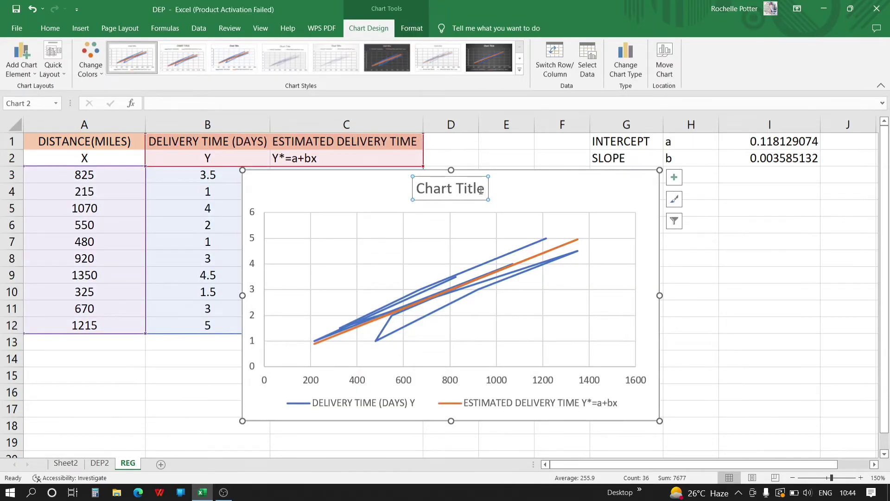
- Replace the chart's placeholder title with REGRESSION ANALYSIS
left_click(485, 191)
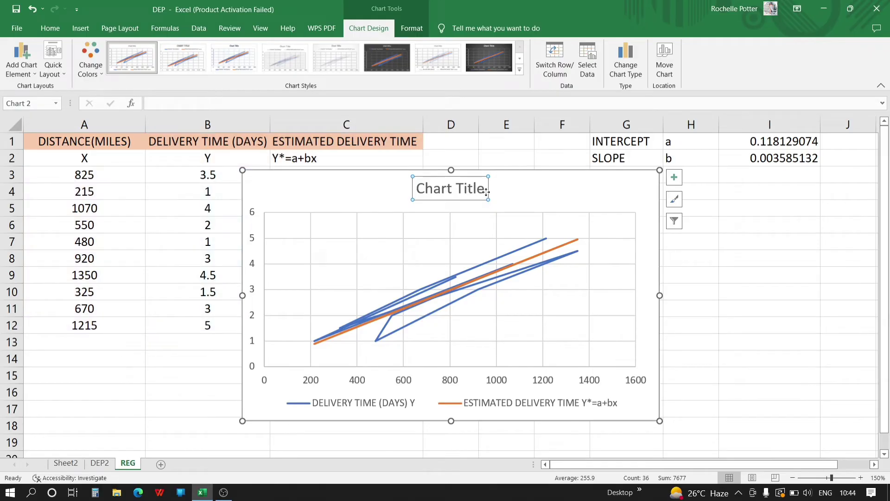
left_click(485, 191)
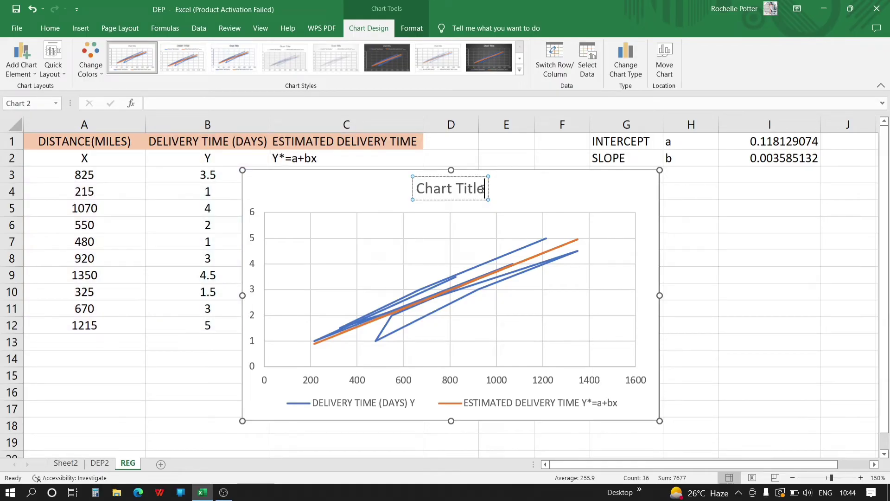
key("BackSpace")
key("BackSpace")
key("BackSpace")
key("BackSpace")
key("BackSpace")
key("BackSpace")
key("BackSpace")
key("BackSpace")
key("BackSpace")
key("BackSpace")
key("BackSpace")
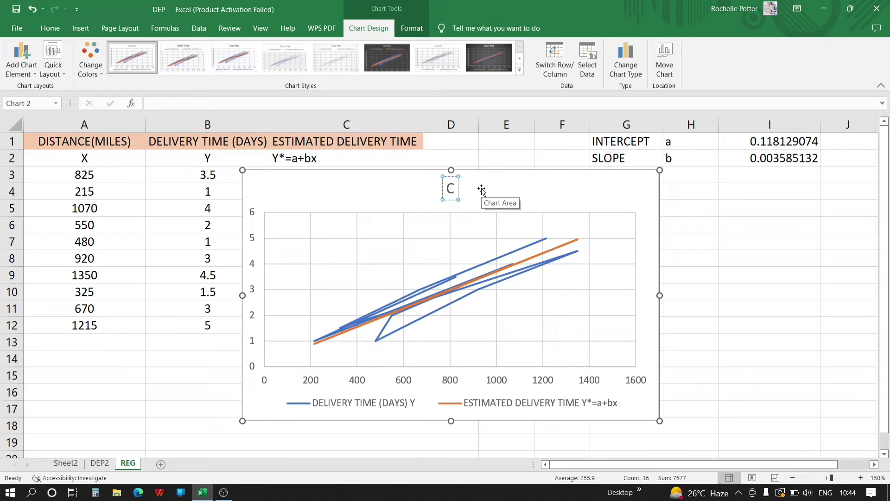
type("REGRESSION ")
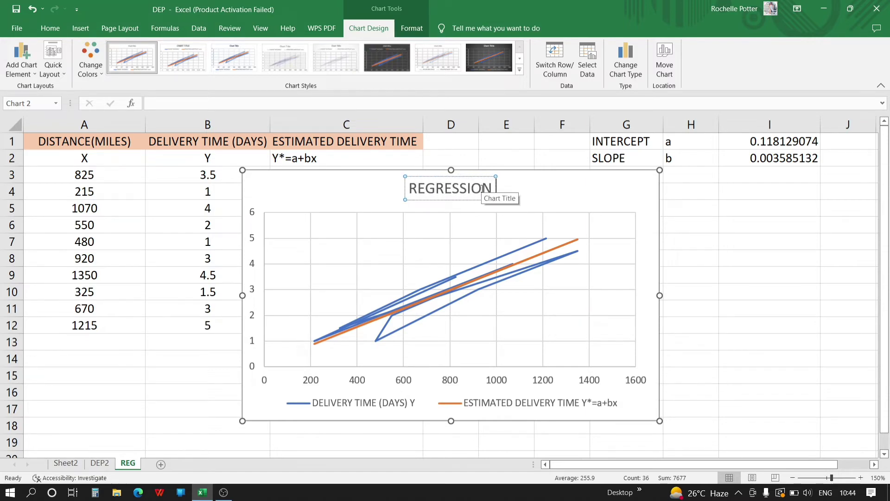
type("ANALYSIS")
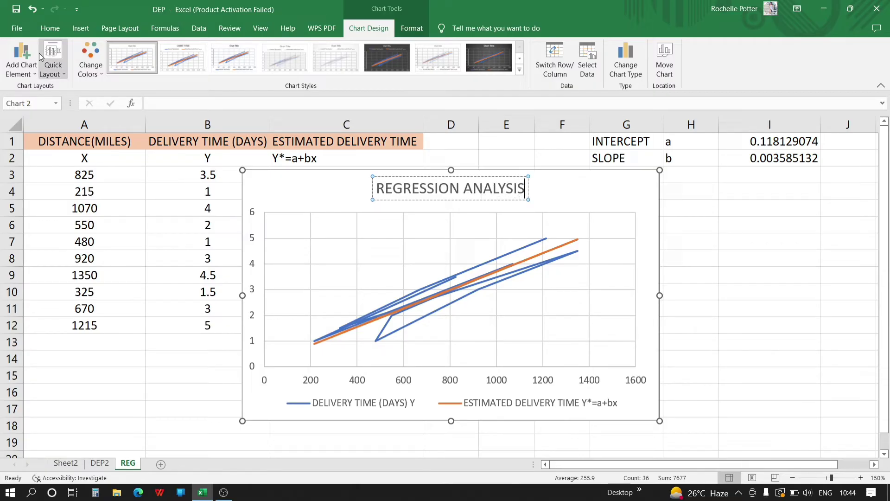
left_click(22, 55)
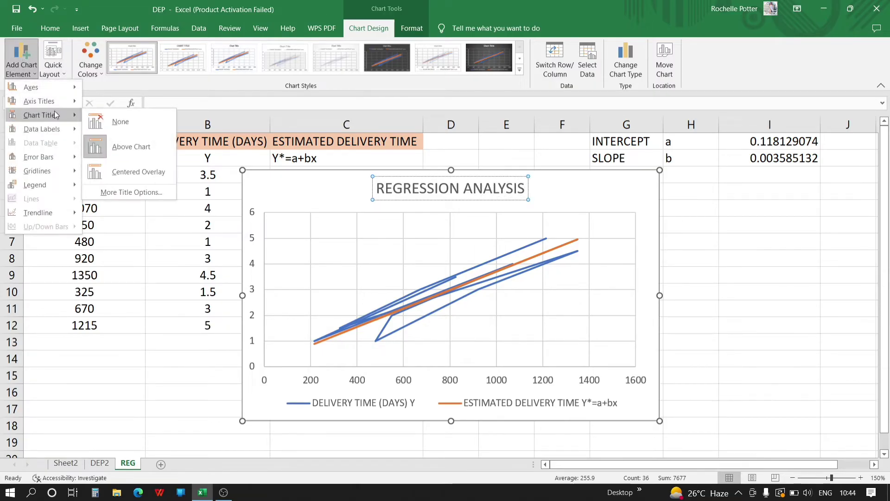
- Add a primary horizontal axis title reading DISTANCE (MILES)
mouse_move(52, 103)
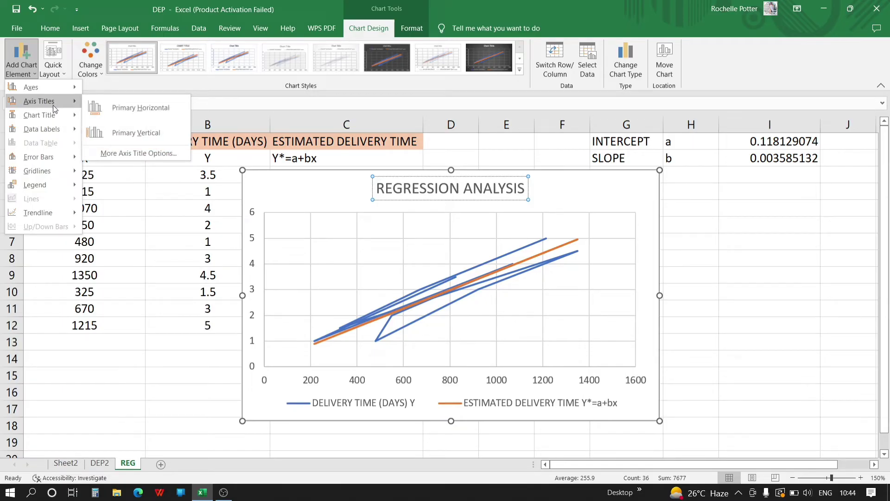
left_click(104, 112)
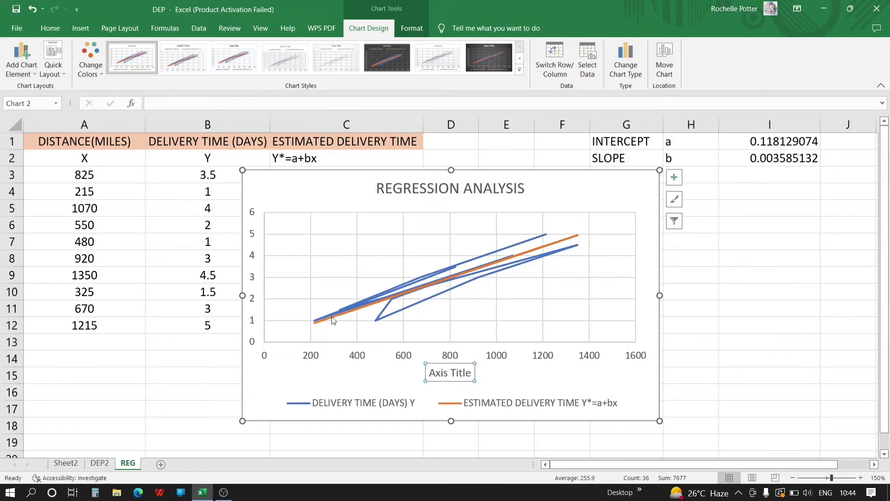
left_click(444, 374)
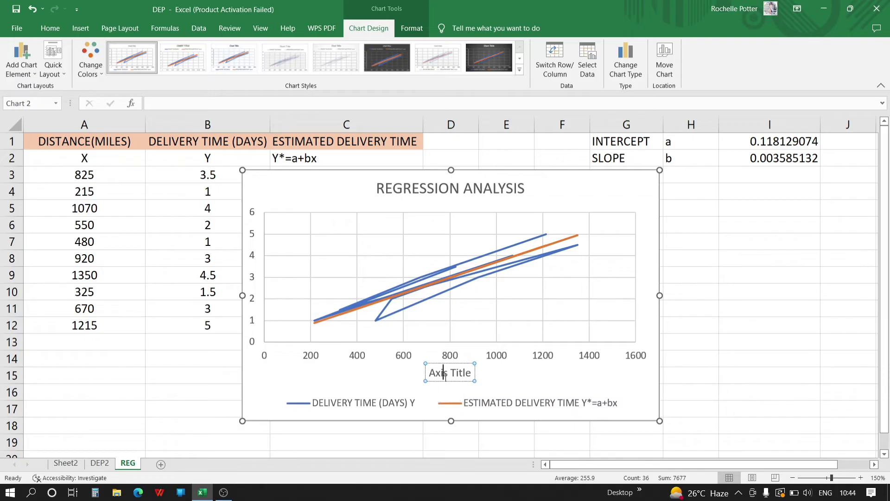
key("BackSpace")
key("BackSpace")
key("BackSpace")
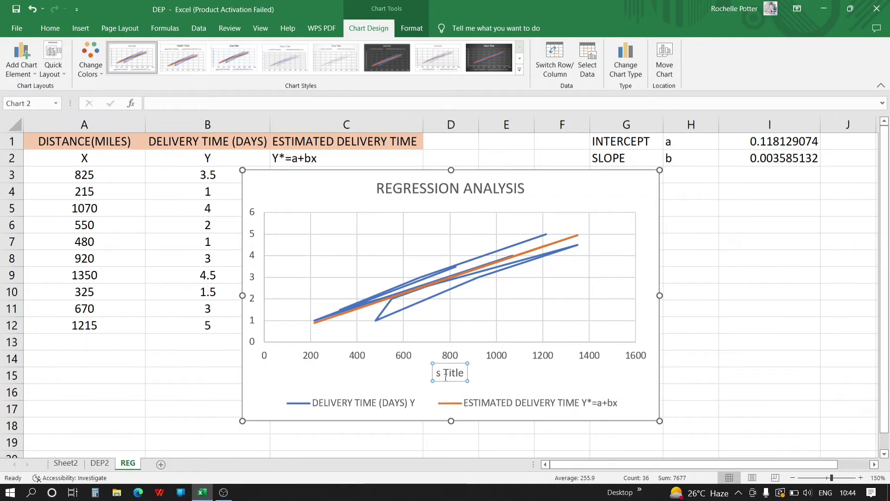
type("DISTAN")
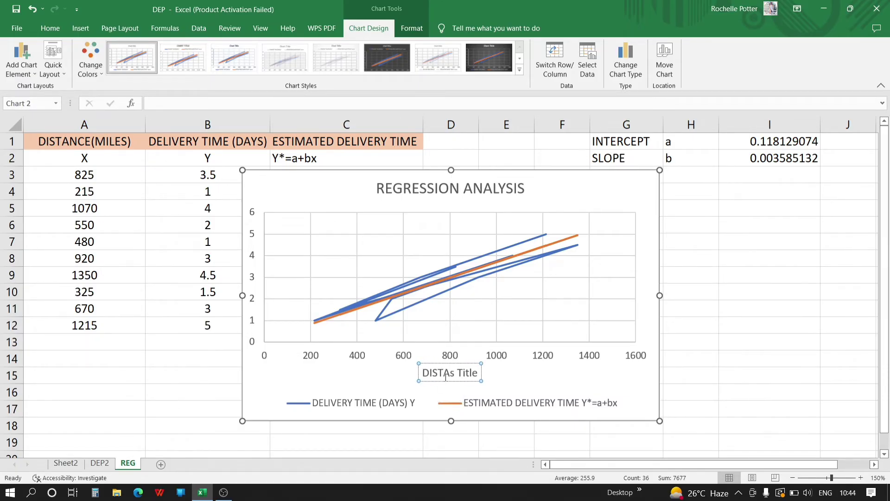
type("CE ")
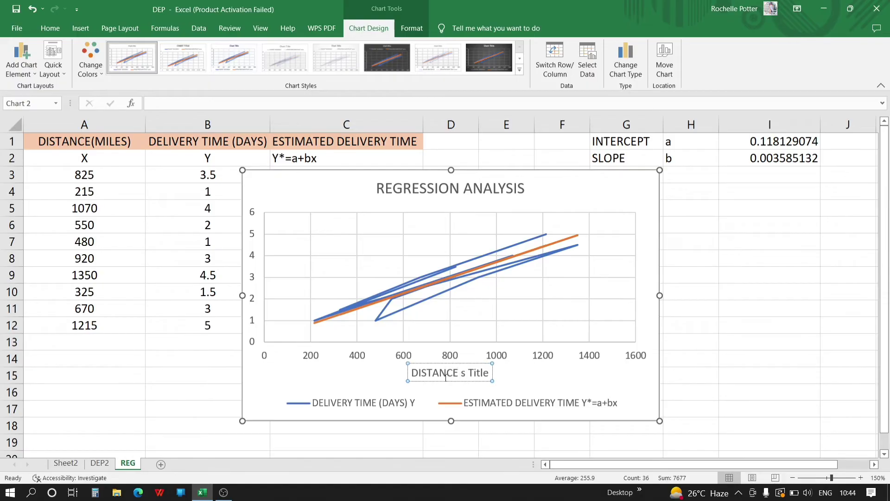
type("(MILES")
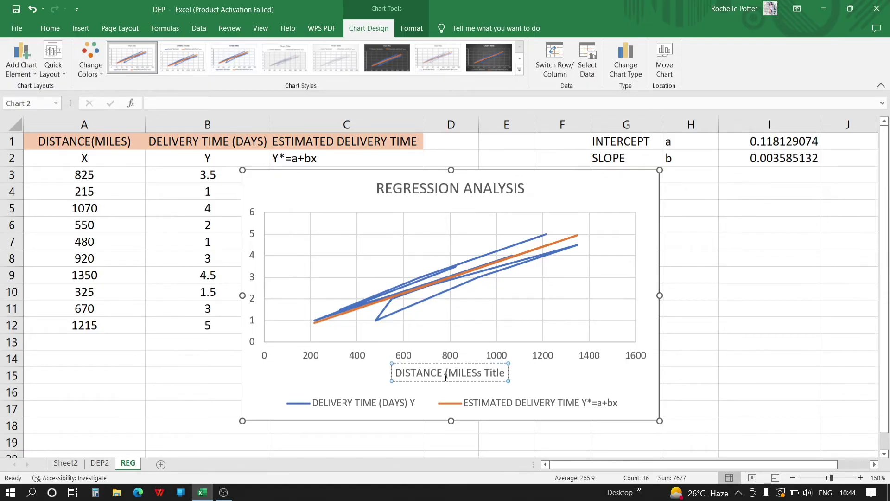
type(")")
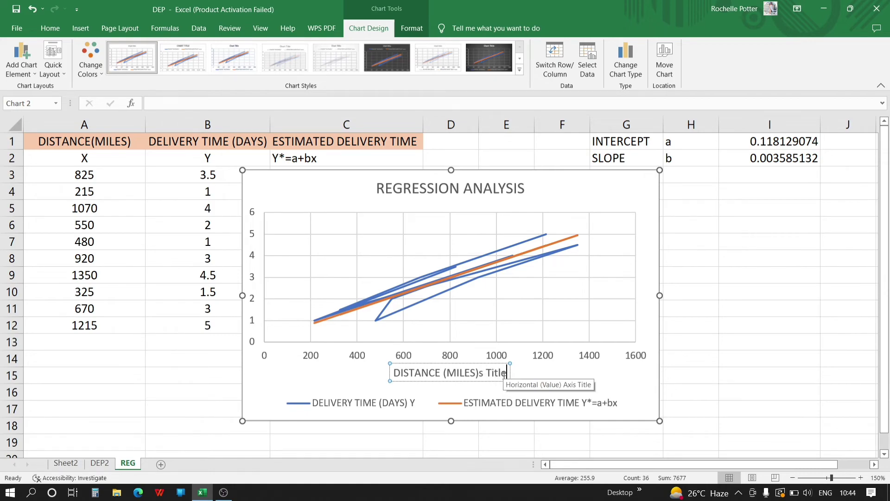
key("Delete")
key("Delete")
key("Delete")
key("Delete")
key("Delete")
key("Delete")
key("Delete")
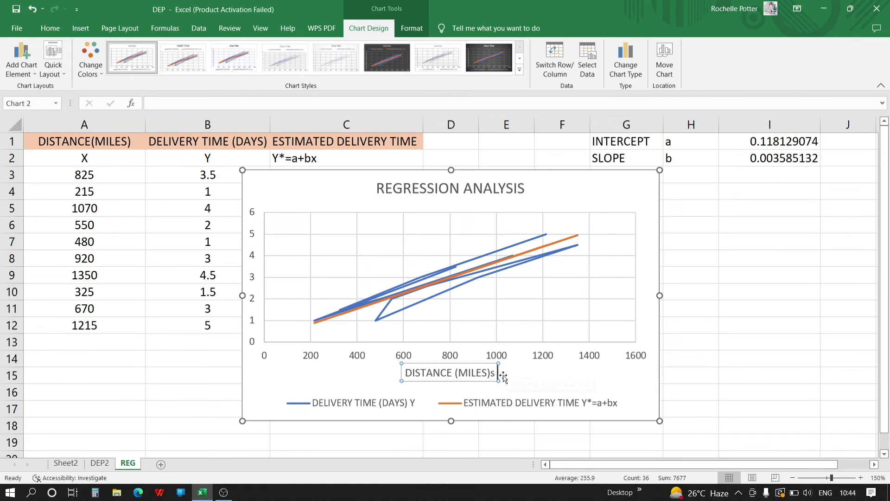
- Add a primary vertical axis title reading DELIVERY TIME (DAYS)
left_click(23, 66)
mouse_move(44, 105)
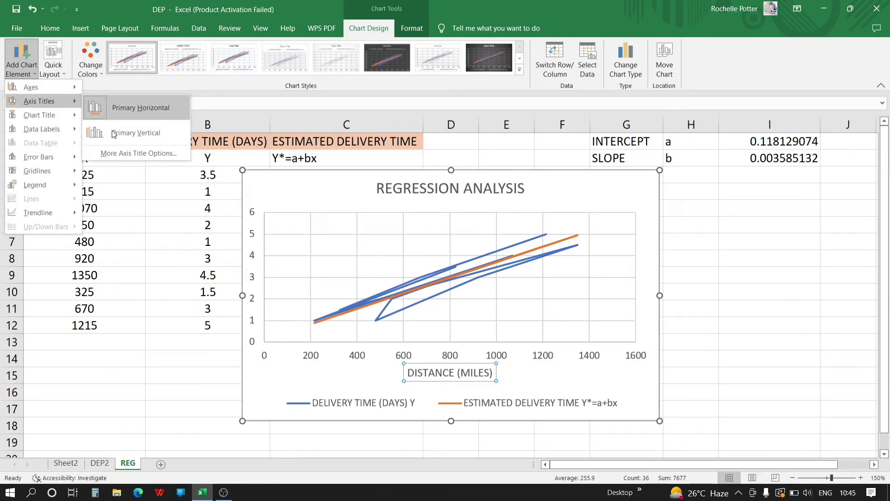
left_click(115, 135)
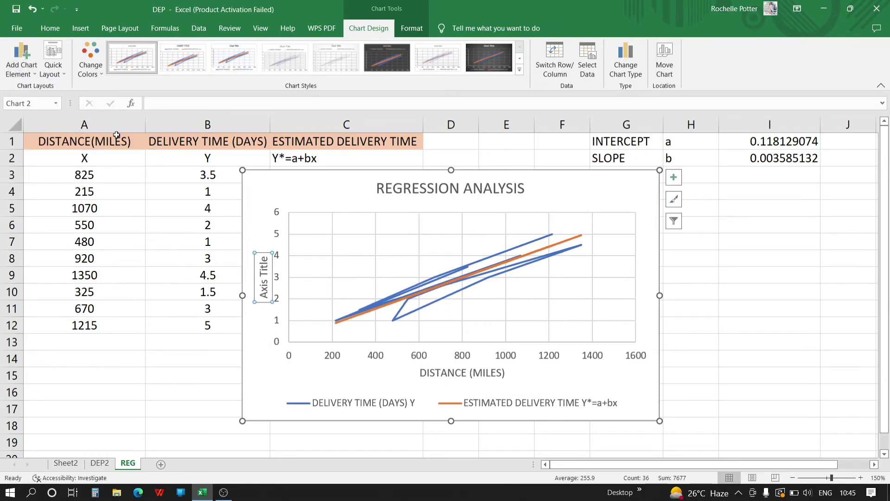
double_click(267, 274)
key("BackSpace")
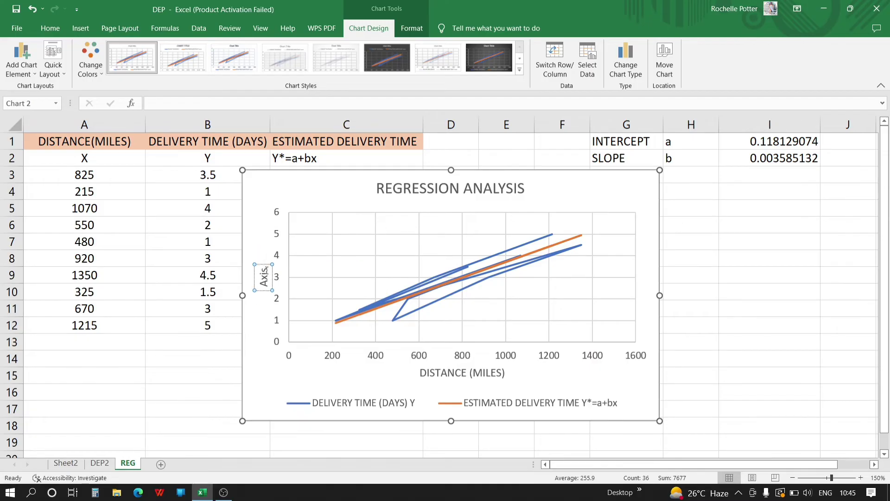
key("BackSpace")
key("BackSpace")
key("BackSpace")
key("BackSpace")
type("DELI")
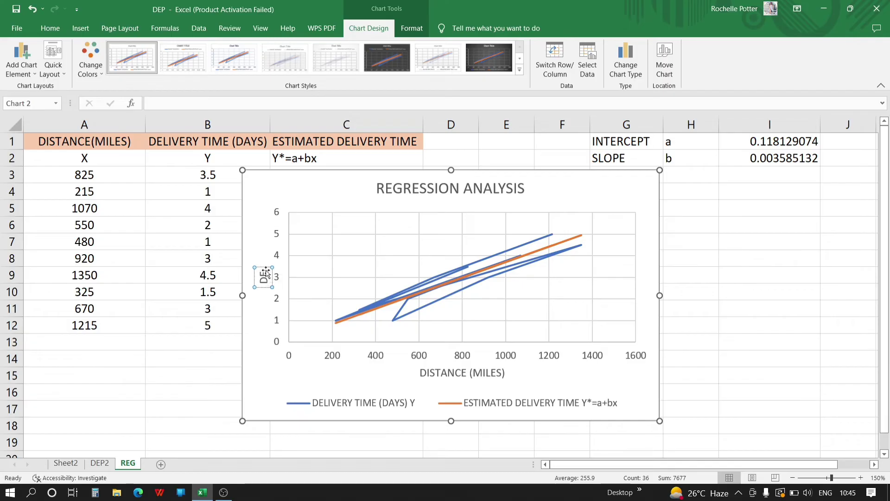
type("VERY")
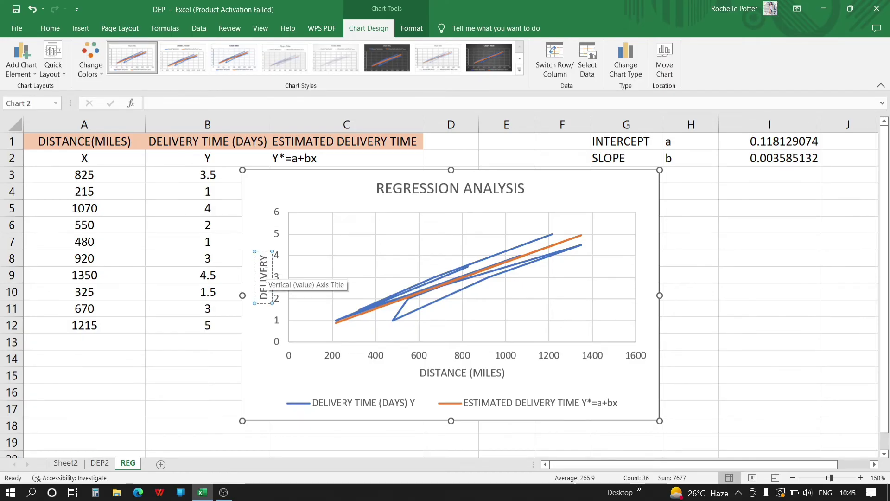
type(" TIME")
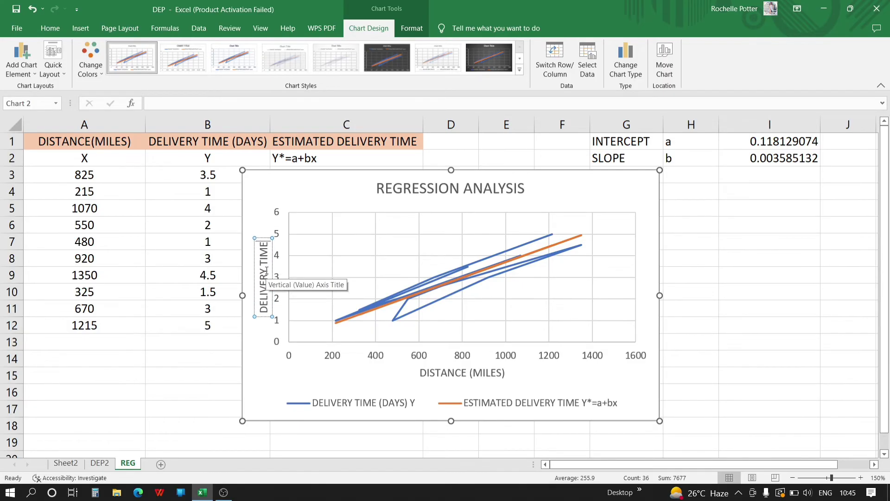
type(" (")
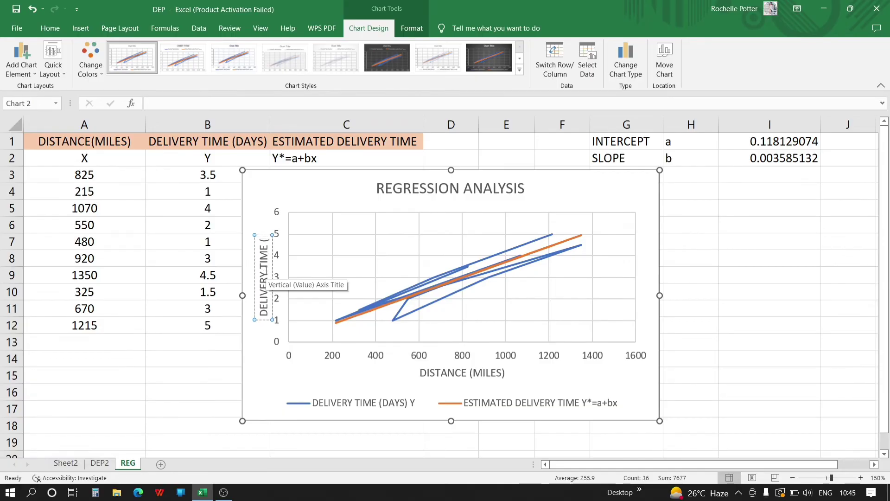
type("DAYS")
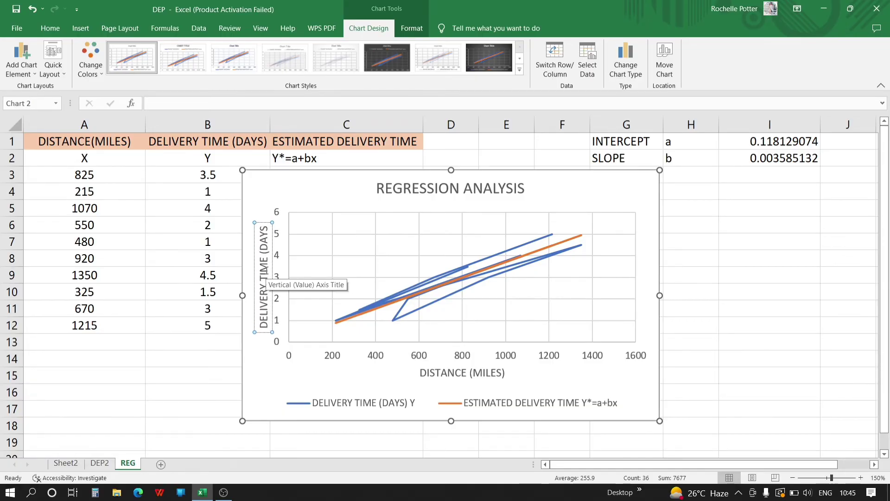
type(")")
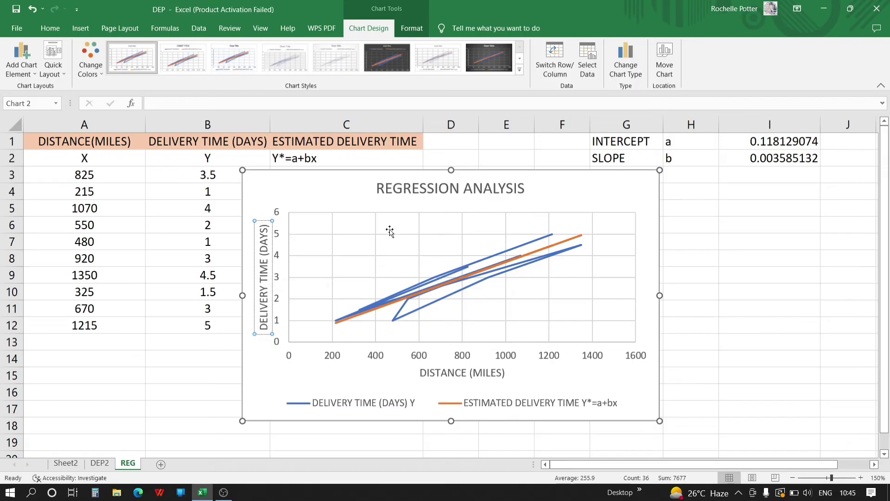
- Apply the dark chart style with glowing lines to the regression chart
left_click(348, 204)
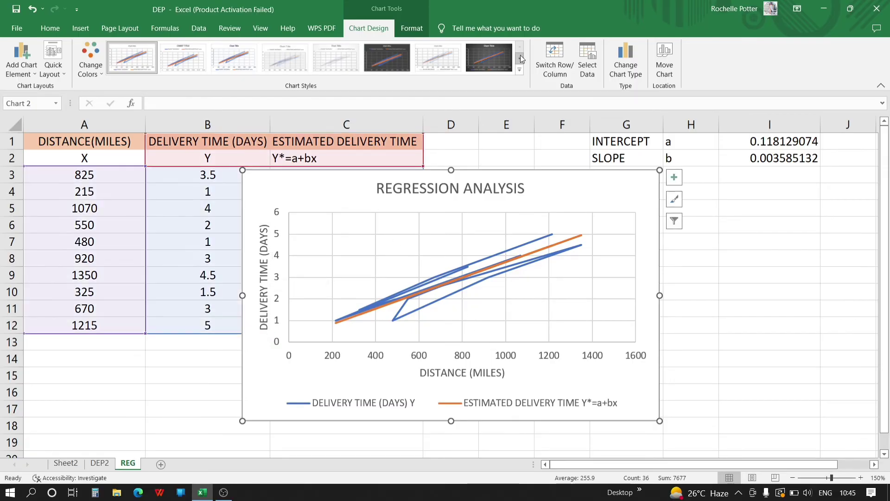
left_click(521, 56)
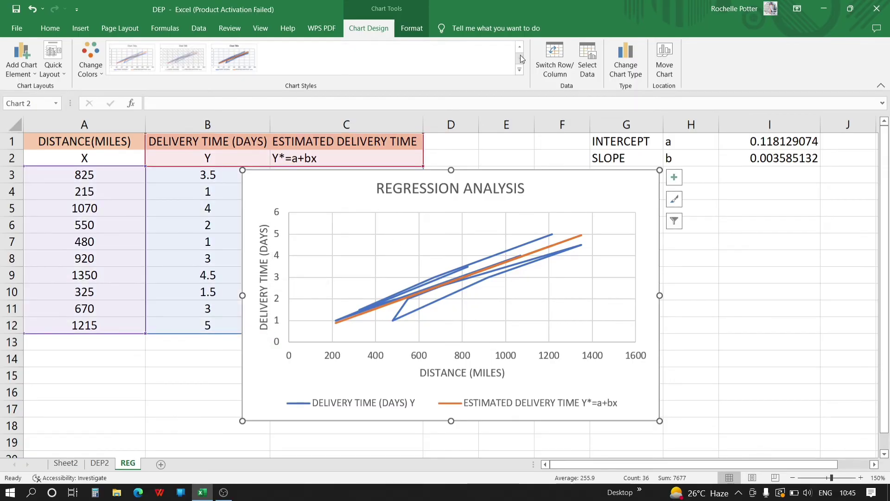
left_click(231, 57)
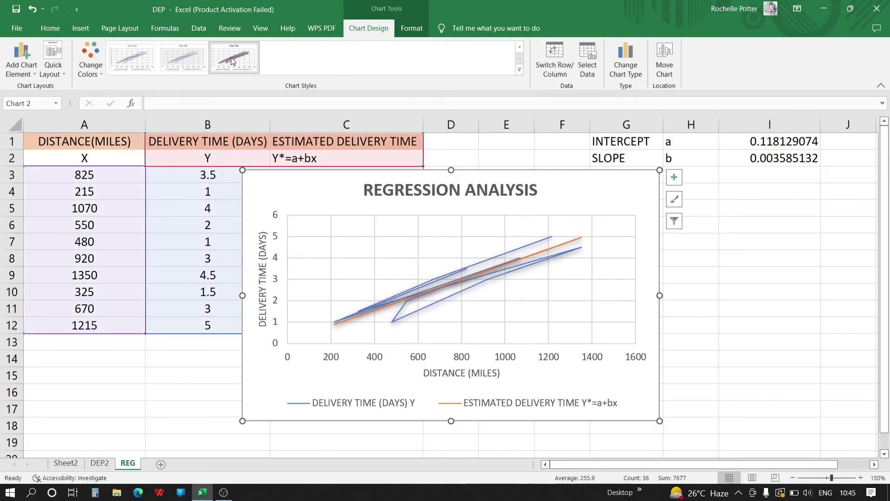
left_click(520, 46)
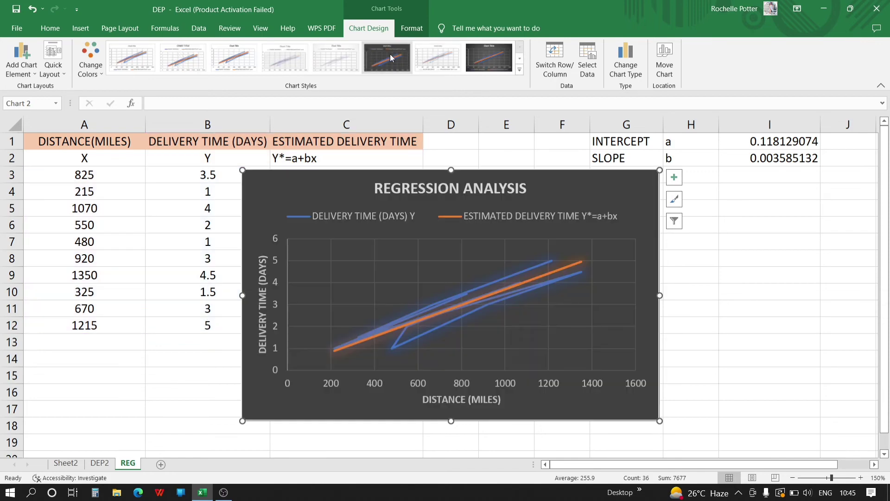
left_click(391, 55)
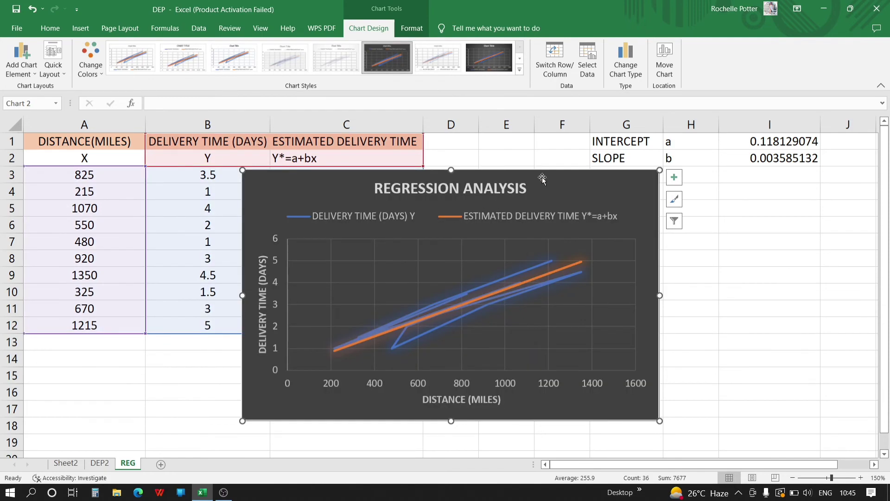
- Move the chart right so the estimates in column C are visible
left_click_drag(542, 178, 734, 220)
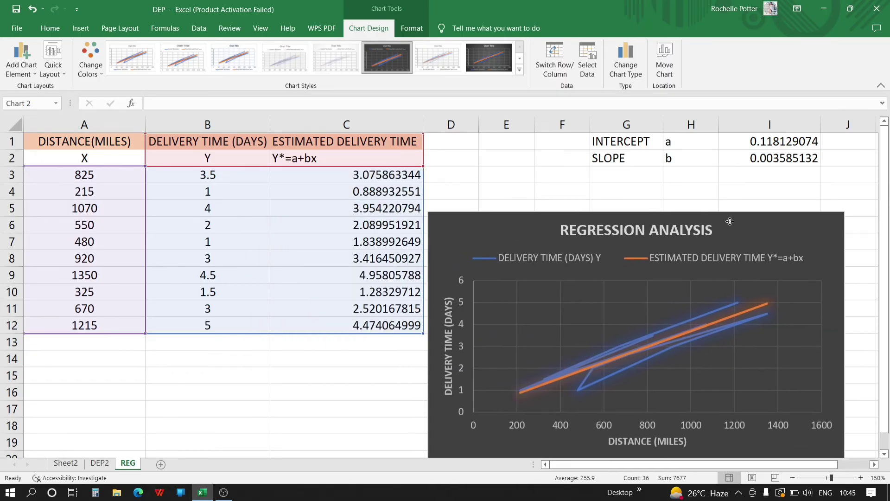
left_click_drag(751, 210, 749, 206)
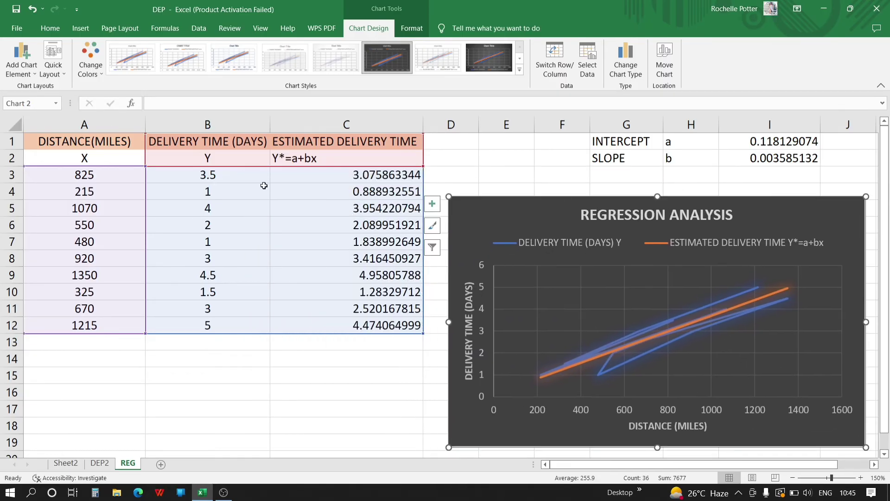
left_click(111, 151)
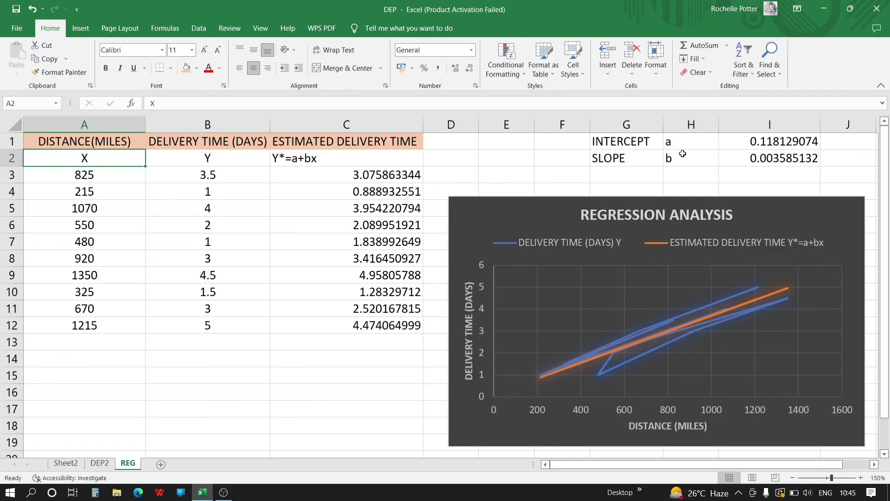
left_click(748, 145)
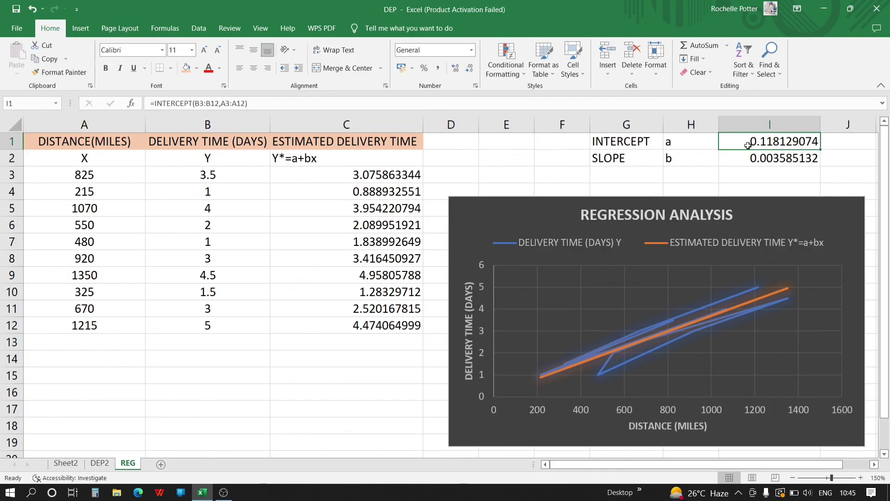